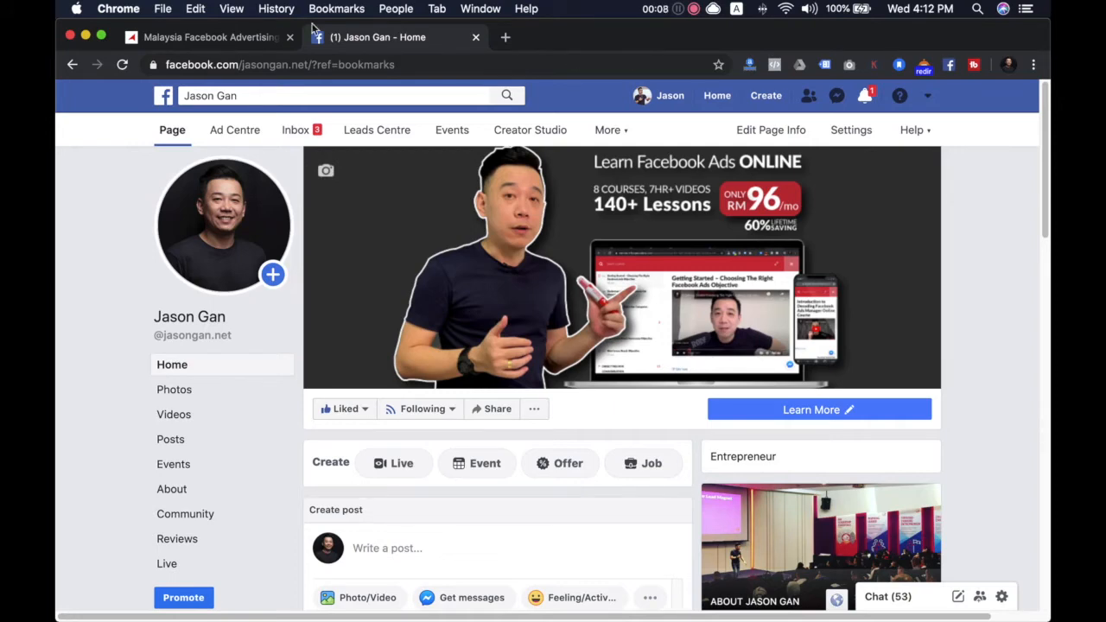
- View the chat widget on the Tribeup Academy homepage, and return to the Facebook Page
{"action": "left_click", "coordinate": [254, 38]}
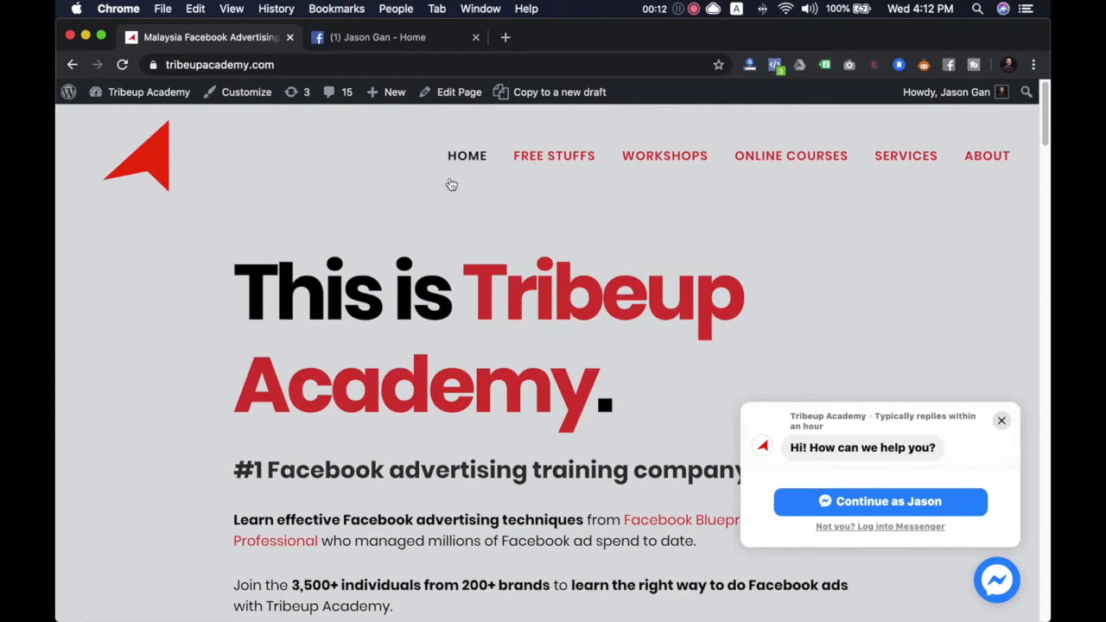
{"action": "left_click", "coordinate": [384, 48]}
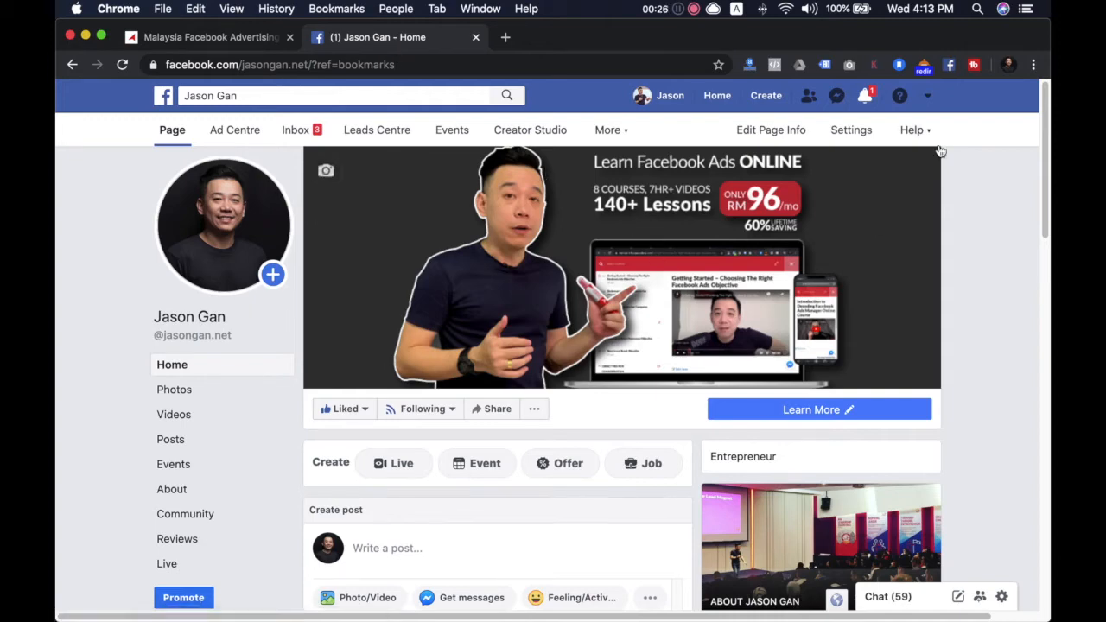
- Open the Facebook Page's Messaging settings at the section on starting a Messenger conversation
{"action": "left_click", "coordinate": [849, 131]}
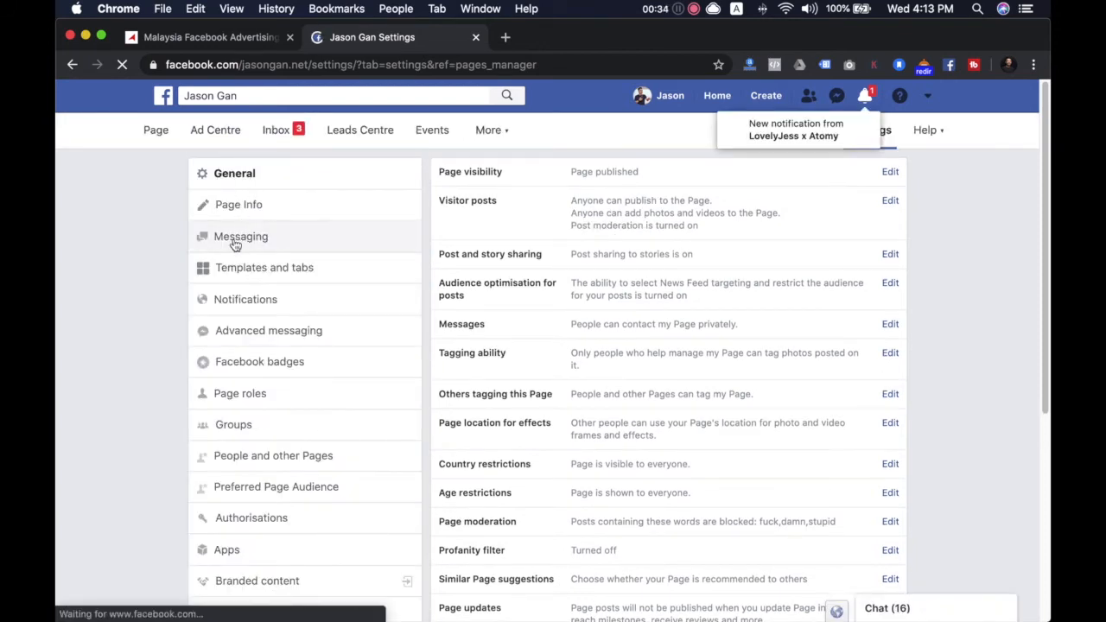
{"action": "left_click", "coordinate": [238, 238]}
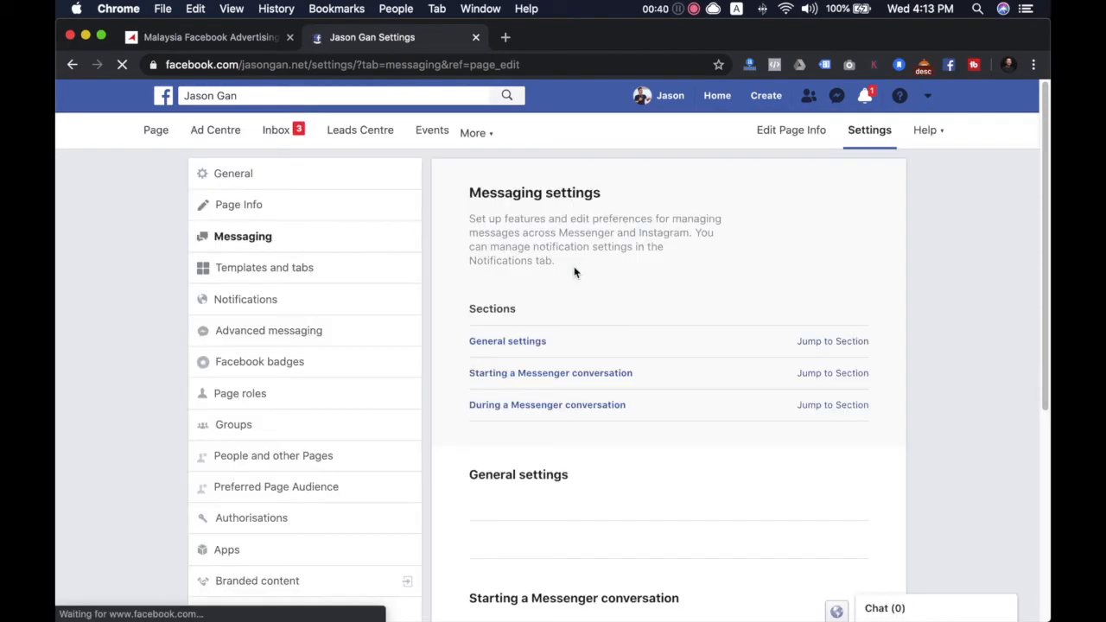
{"action": "scroll", "coordinate": [617, 471], "scroll_direction": "down", "scroll_amount": 5}
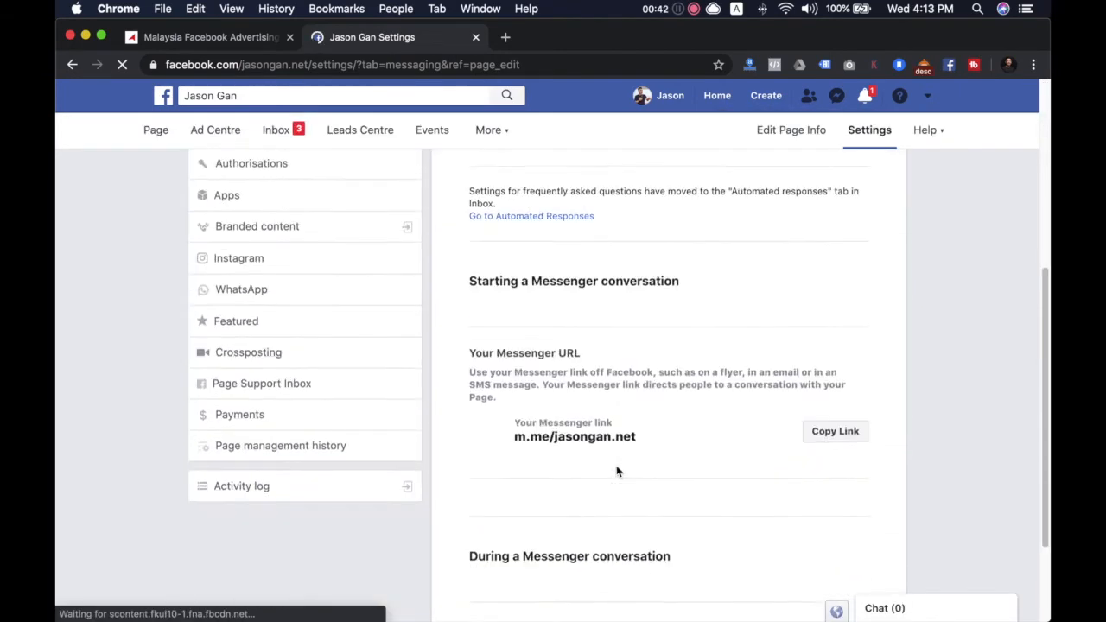
{"action": "scroll", "coordinate": [617, 470], "scroll_direction": "down", "scroll_amount": 3}
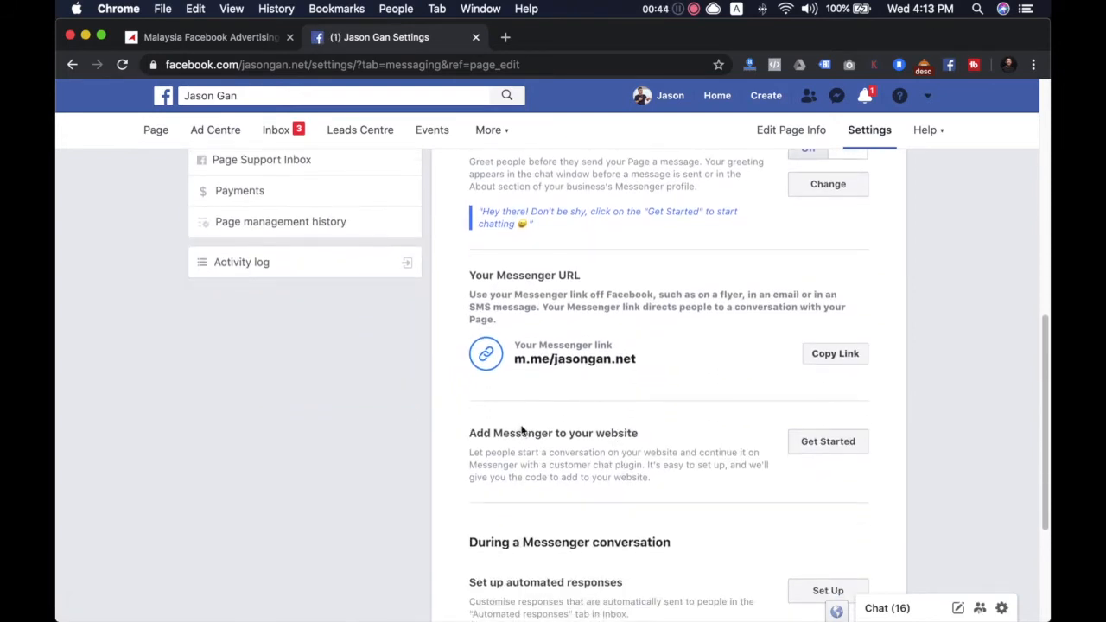
- Start the Add Messenger to your website setup and proceed past its introduction to the language and greeting options
{"action": "left_click_drag", "start_coordinate": [673, 449], "coordinate": [636, 427]}
{"action": "left_click", "coordinate": [479, 437]}
{"action": "left_click", "coordinate": [828, 441]}
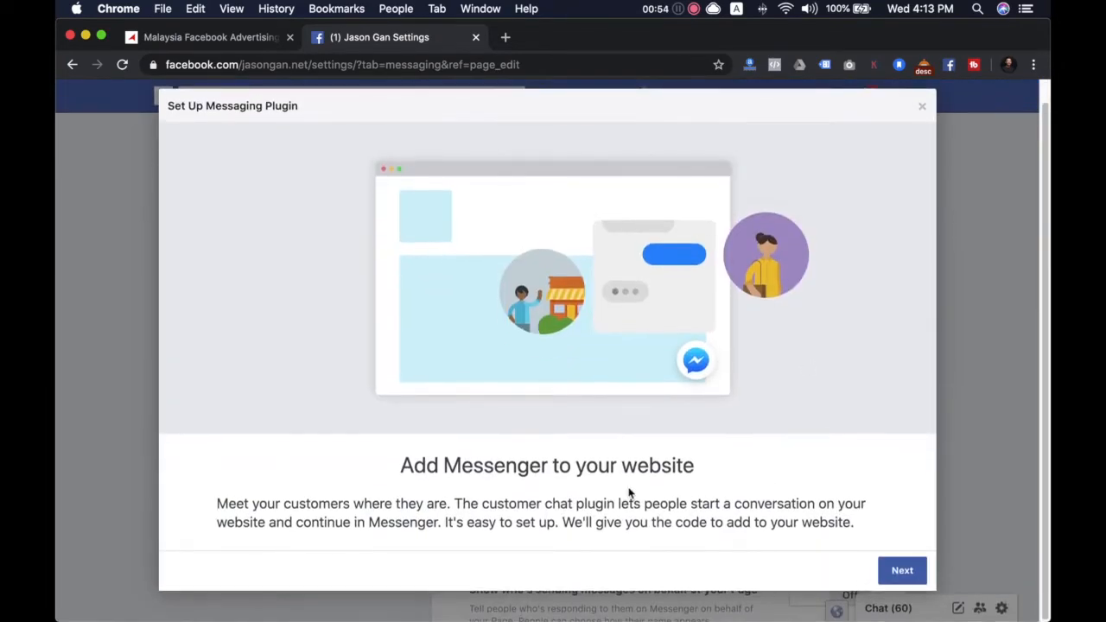
{"action": "left_click", "coordinate": [902, 589]}
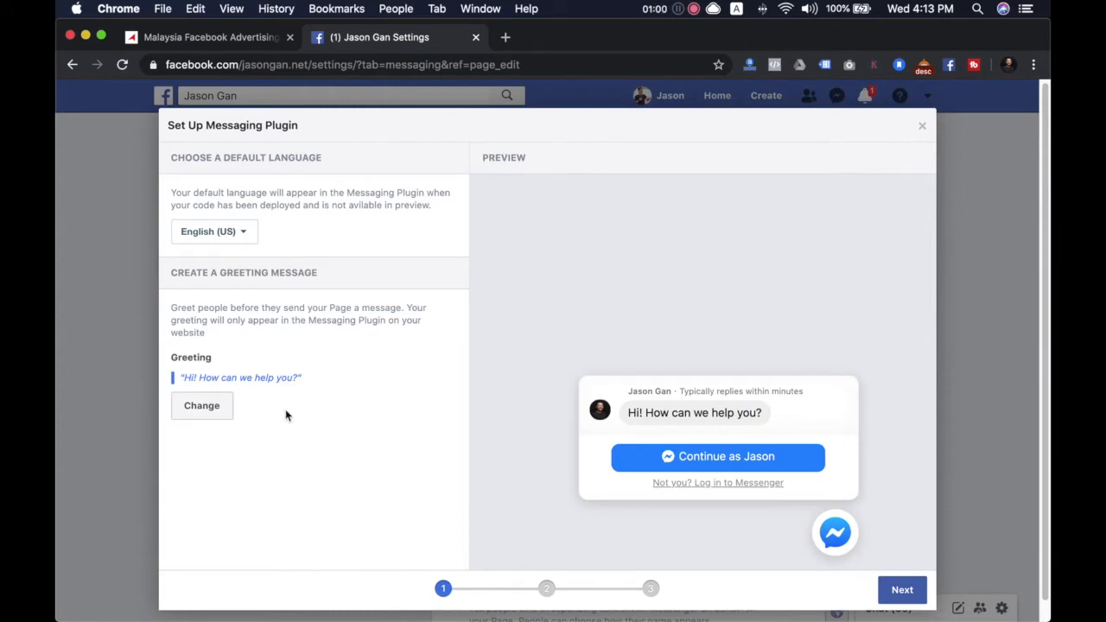
- Change the plugin's greeting to "Hi! How are you today?" and save it
{"action": "left_click", "coordinate": [205, 408]}
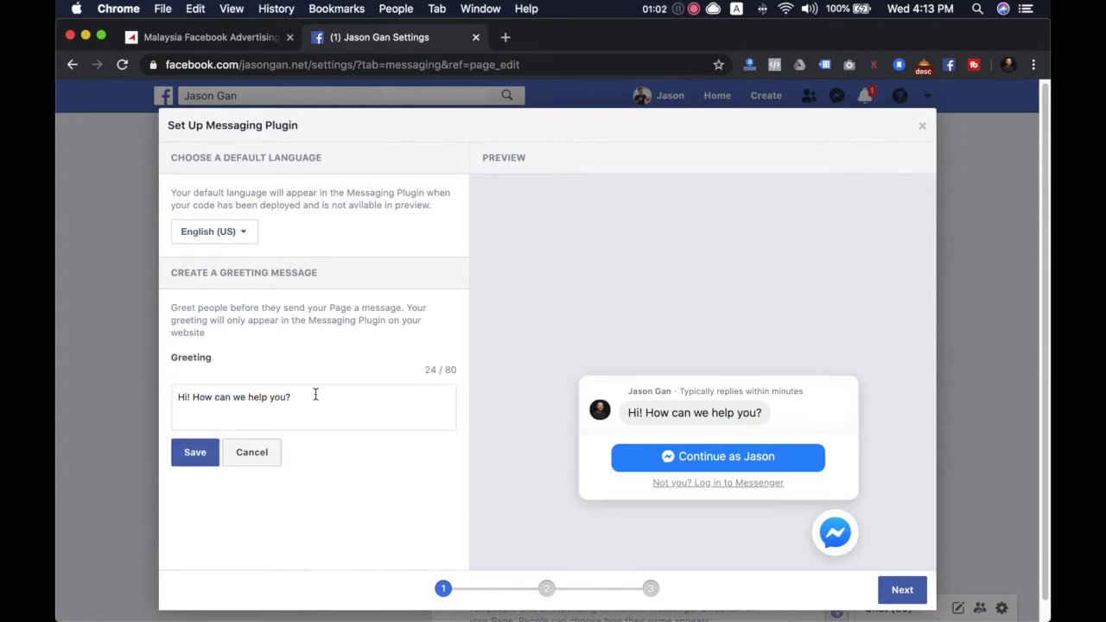
{"action": "left_click_drag", "start_coordinate": [315, 394], "coordinate": [214, 400]}
{"action": "type", "text": "are you today?"}
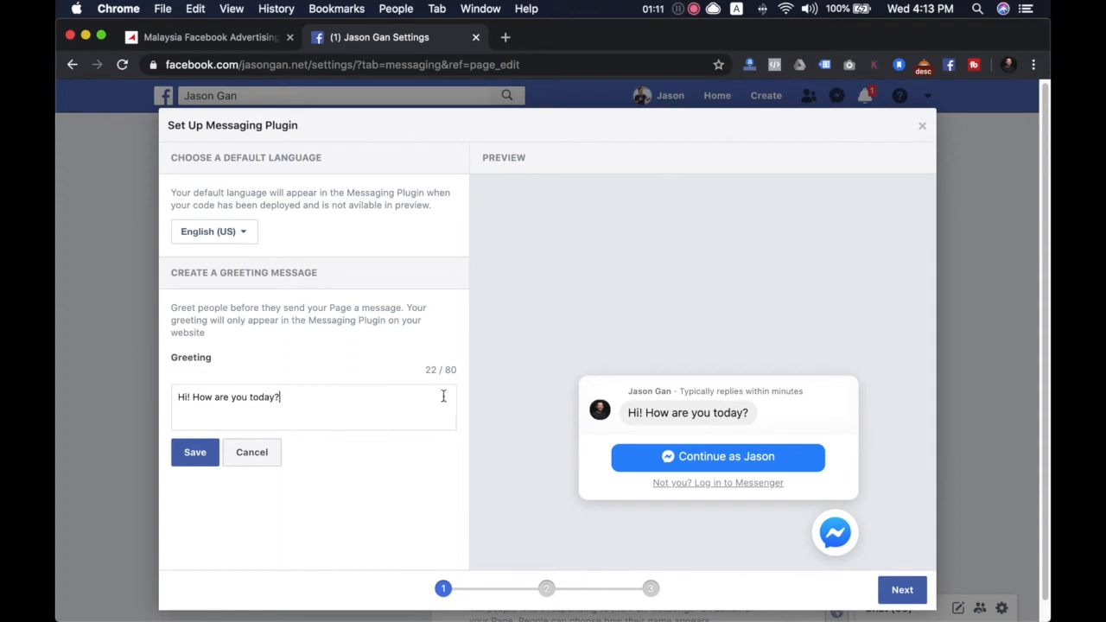
{"action": "left_click", "coordinate": [458, 372]}
{"action": "left_click_drag", "start_coordinate": [458, 371], "coordinate": [449, 371]}
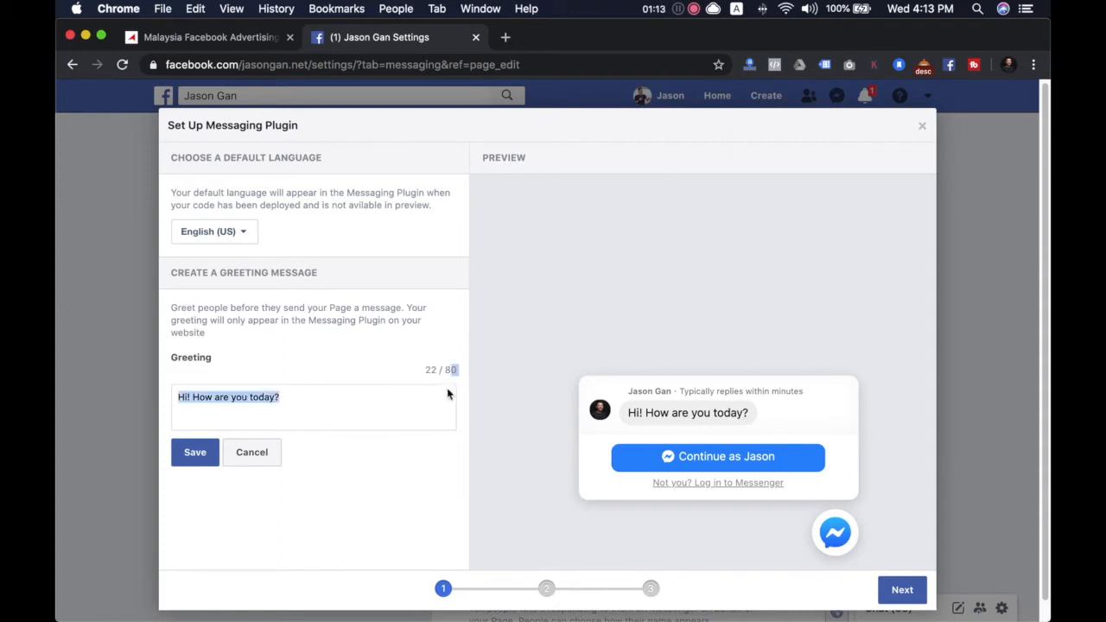
{"action": "left_click", "coordinate": [436, 411]}
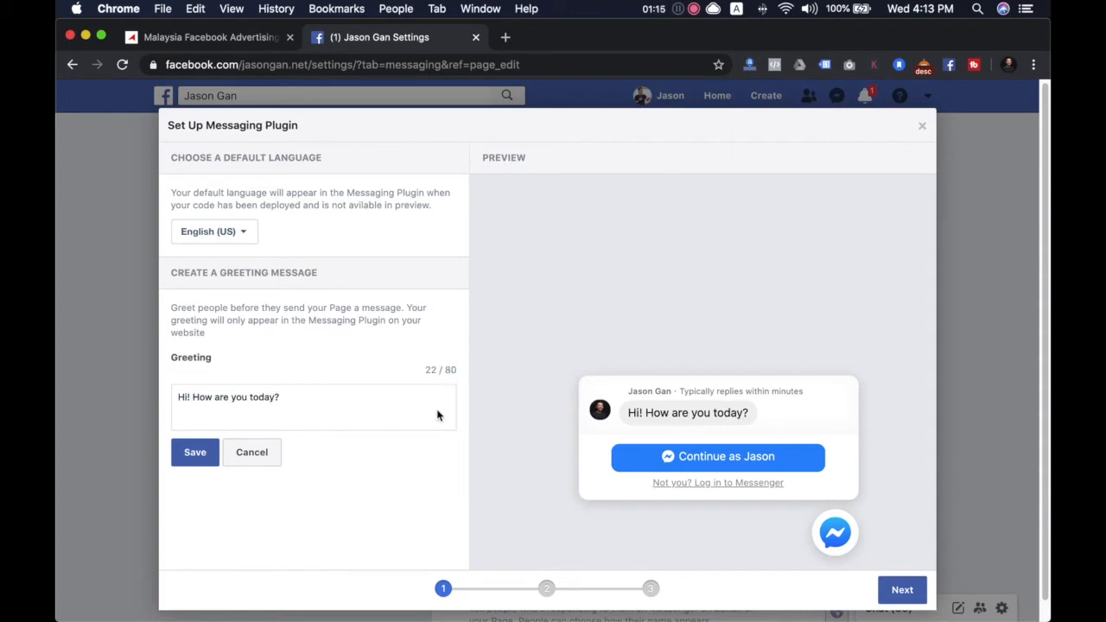
{"action": "left_click", "coordinate": [197, 453]}
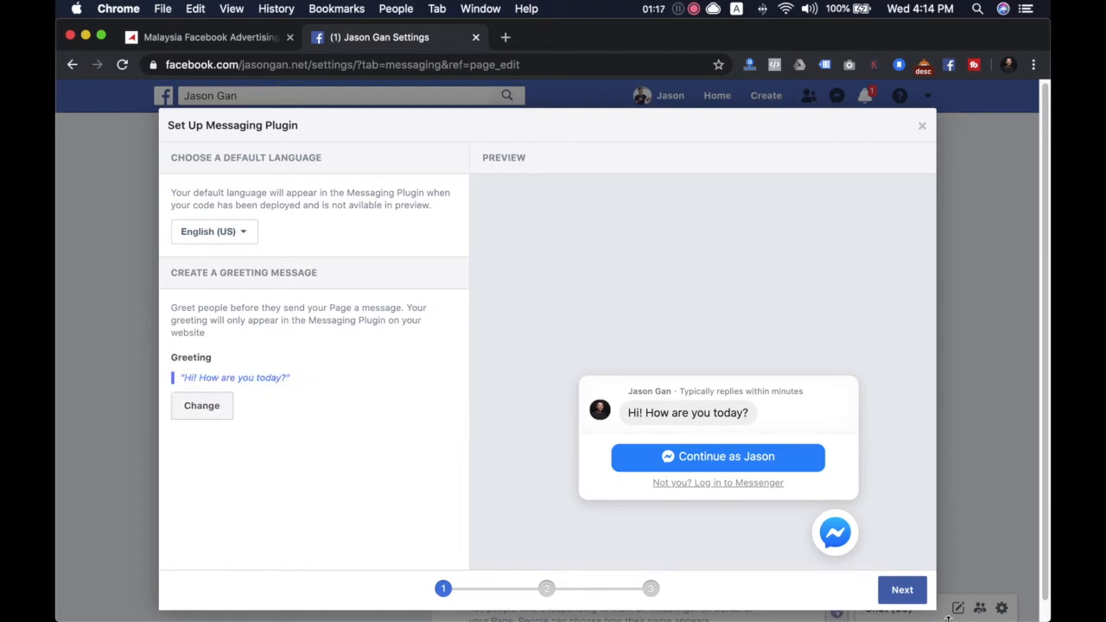
- Proceed to the plugin's appearance options and set the custom chat colour to hex #dd3333
{"action": "left_click", "coordinate": [902, 590]}
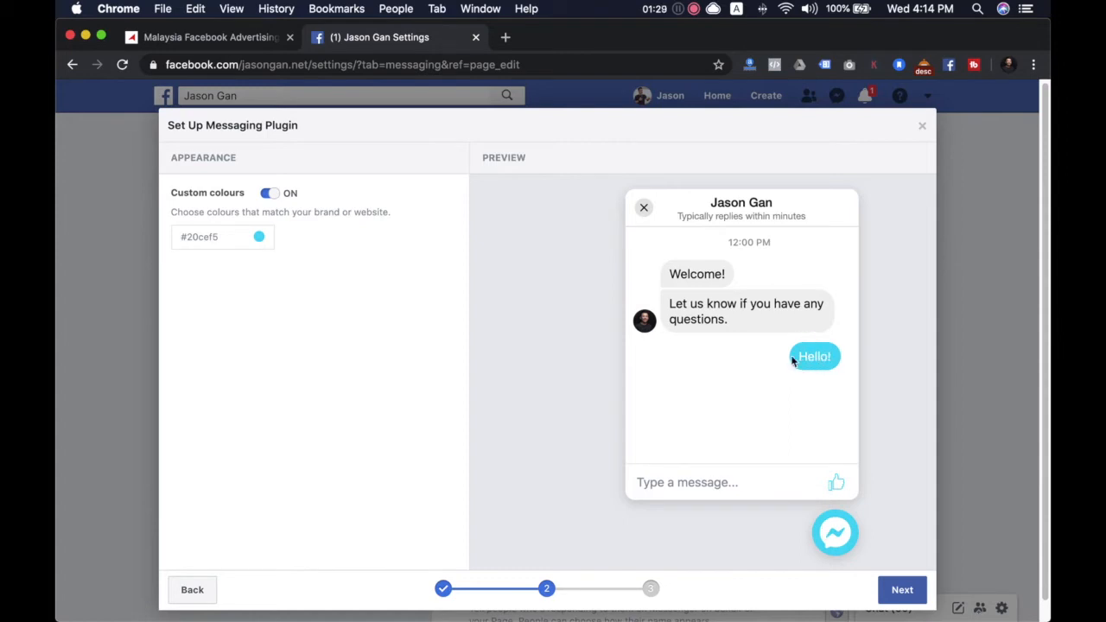
{"action": "left_click", "coordinate": [259, 238]}
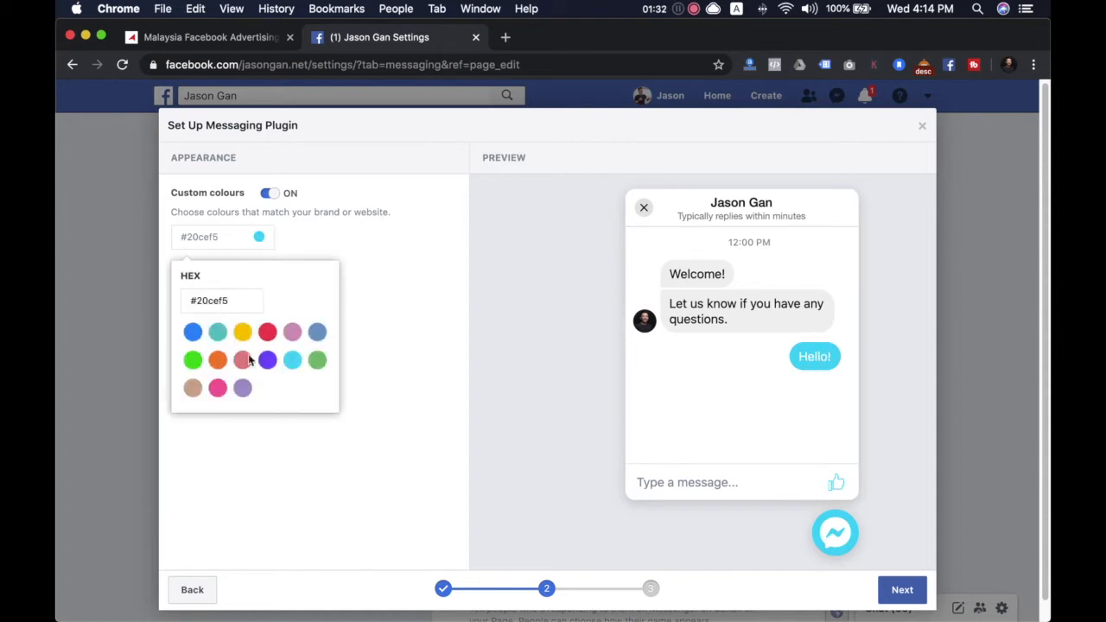
{"action": "left_click", "coordinate": [267, 334]}
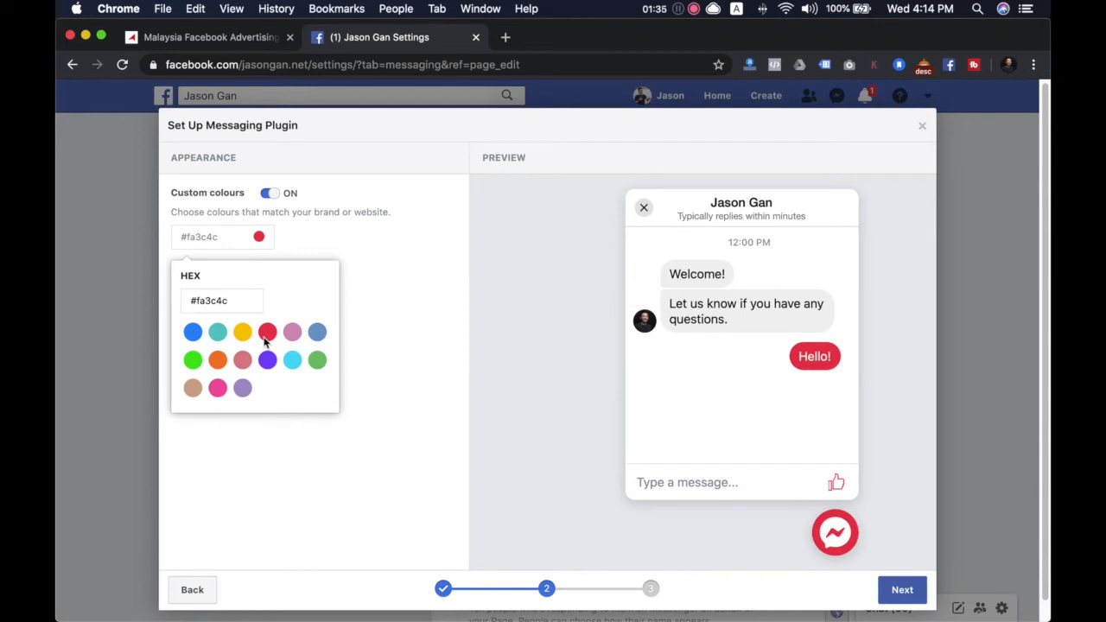
{"action": "left_click_drag", "start_coordinate": [235, 300], "coordinate": [185, 300]}
{"action": "type", "text": "#fdd3333"}
{"action": "key", "text": "BackSpace"}
{"action": "key", "text": "BackSpace"}
{"action": "key", "text": "BackSpace"}
{"action": "key", "text": "BackSpace"}
{"action": "key", "text": "BackSpace"}
{"action": "type", "text": "d3333"}
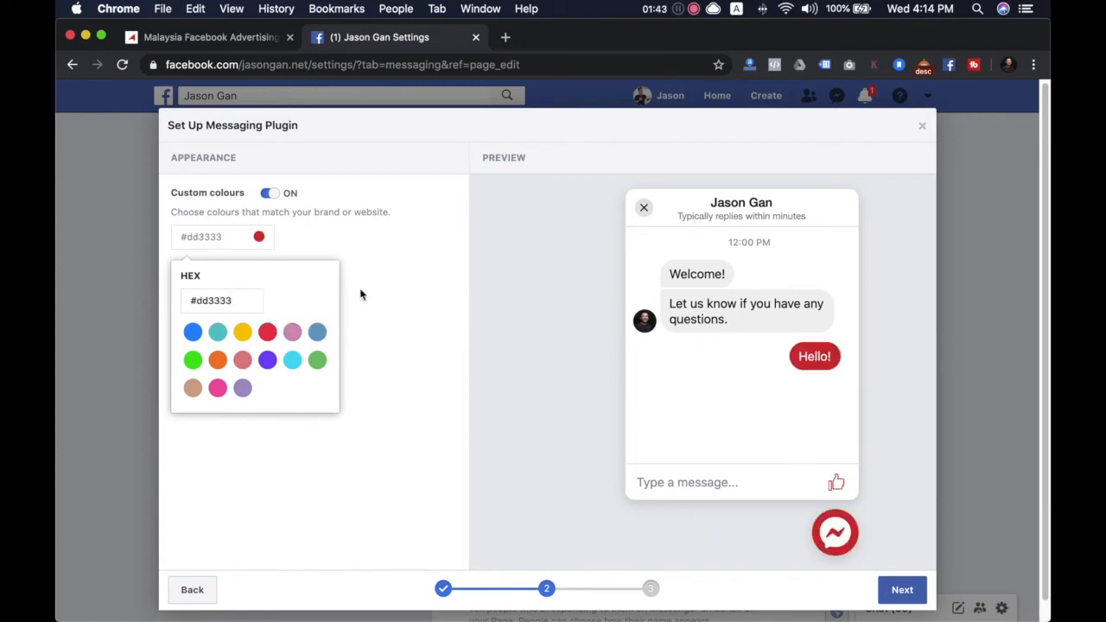
{"action": "left_click", "coordinate": [395, 365]}
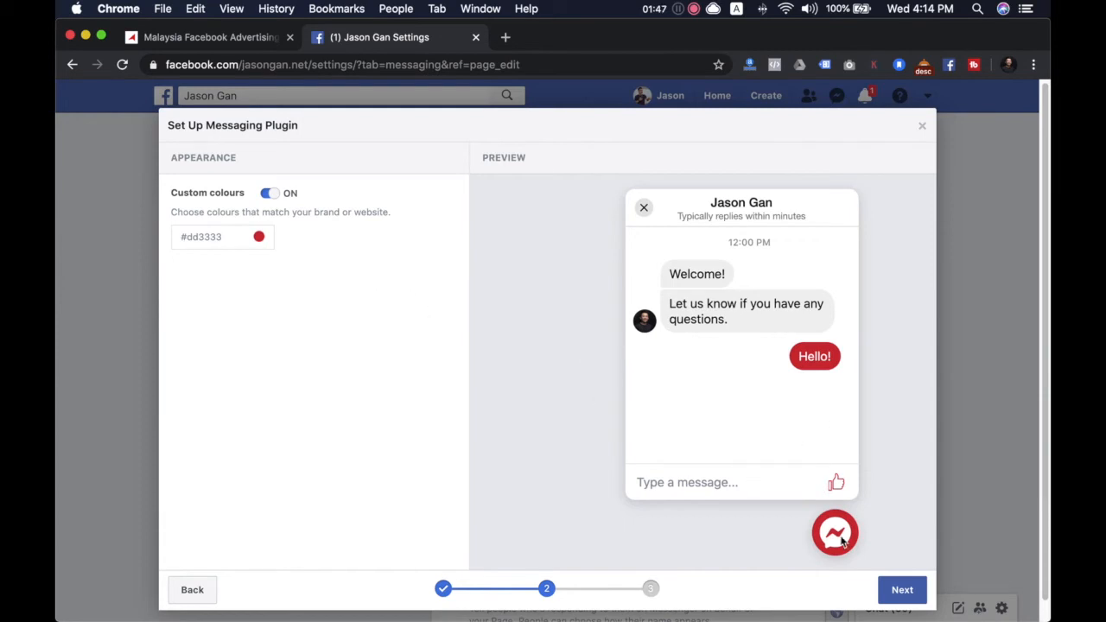
- Advance to the website domain and code snippet stage, and activate the entry for adding another domain
{"action": "left_click", "coordinate": [906, 592]}
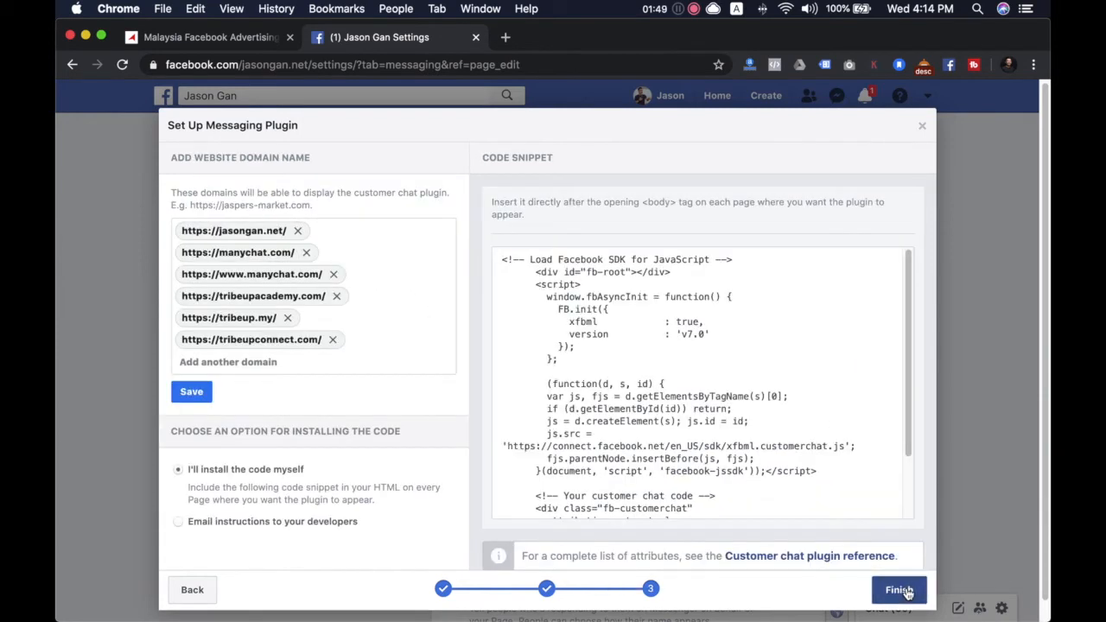
{"action": "left_click", "coordinate": [666, 370]}
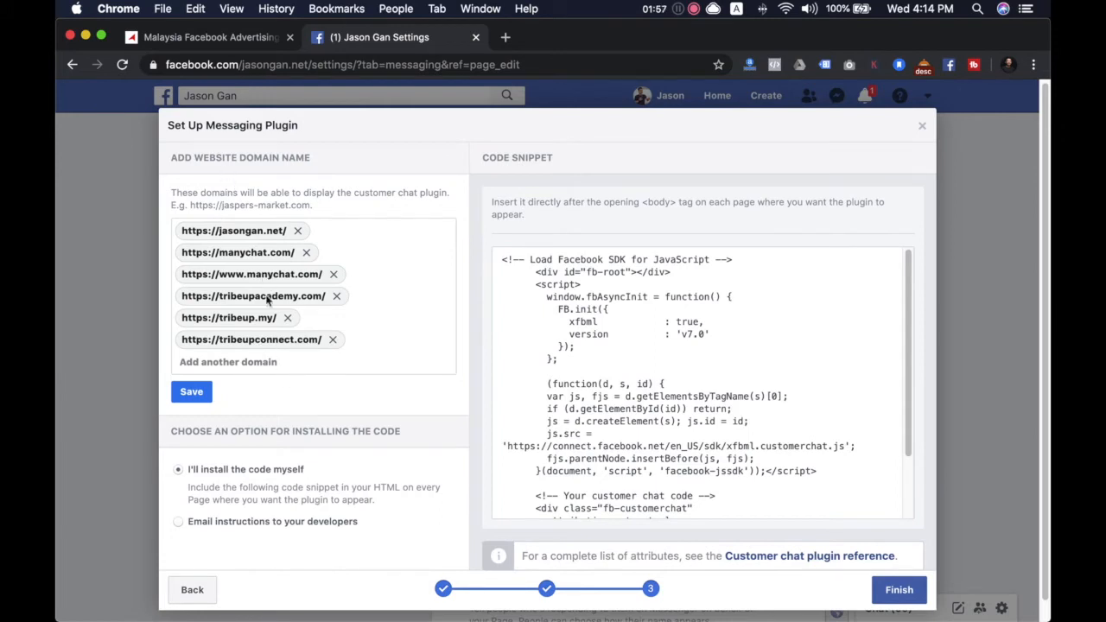
{"action": "left_click", "coordinate": [294, 363]}
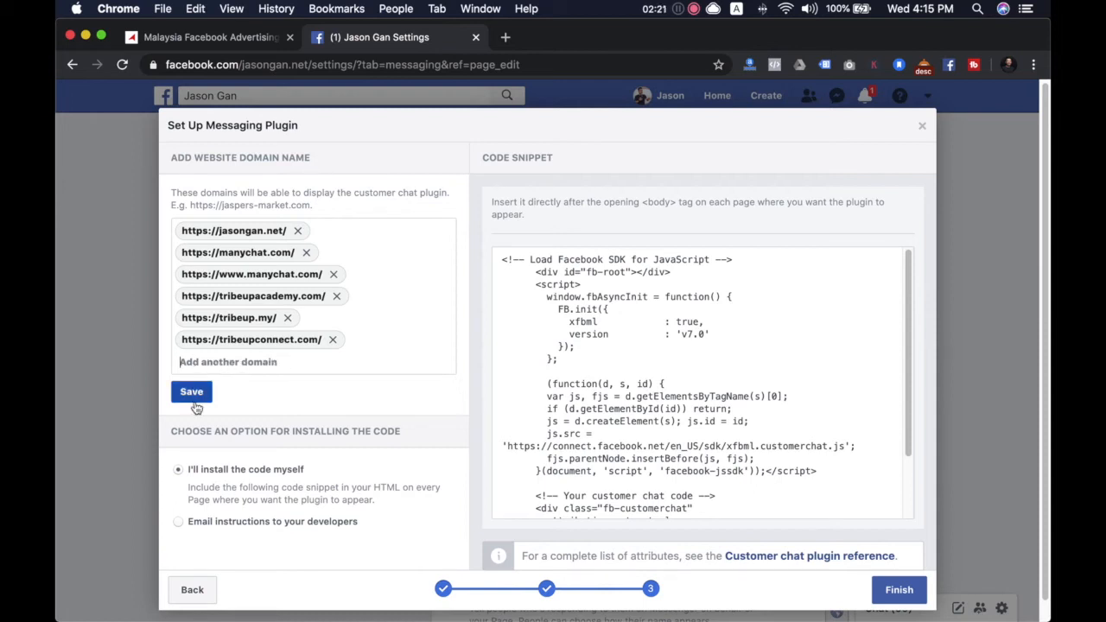
- Copy the customer chat plugin's code snippet to the clipboard and review the code through to its end
{"action": "scroll", "coordinate": [283, 505], "scroll_direction": "down", "scroll_amount": 2}
{"action": "left_click", "coordinate": [698, 363]}
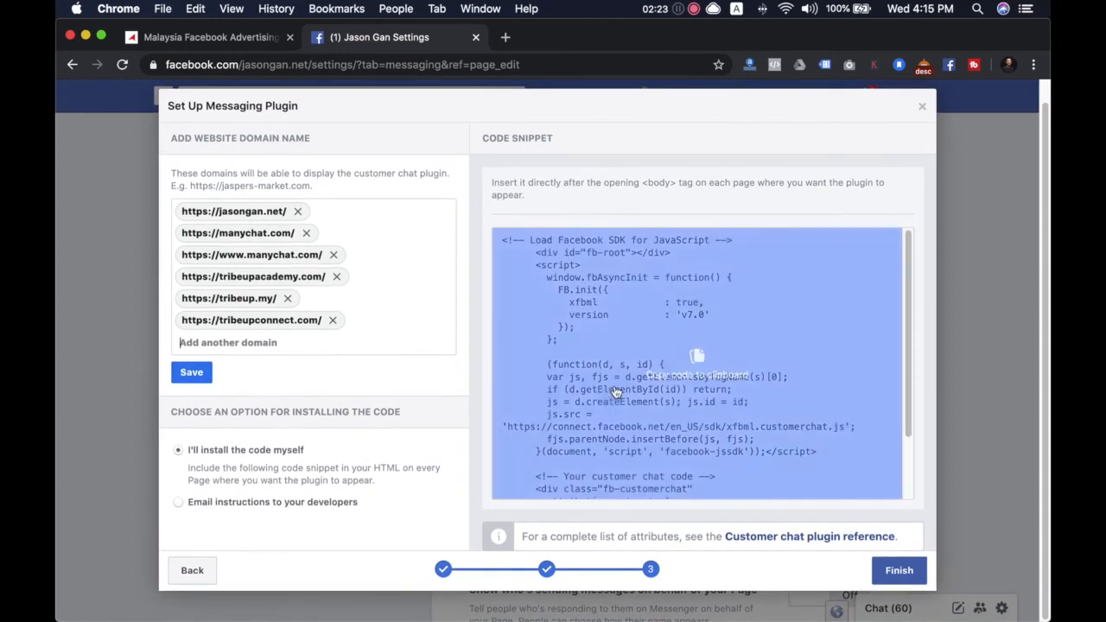
{"action": "scroll", "coordinate": [698, 363], "scroll_direction": "down", "scroll_amount": 2}
{"action": "left_click", "coordinate": [857, 200]}
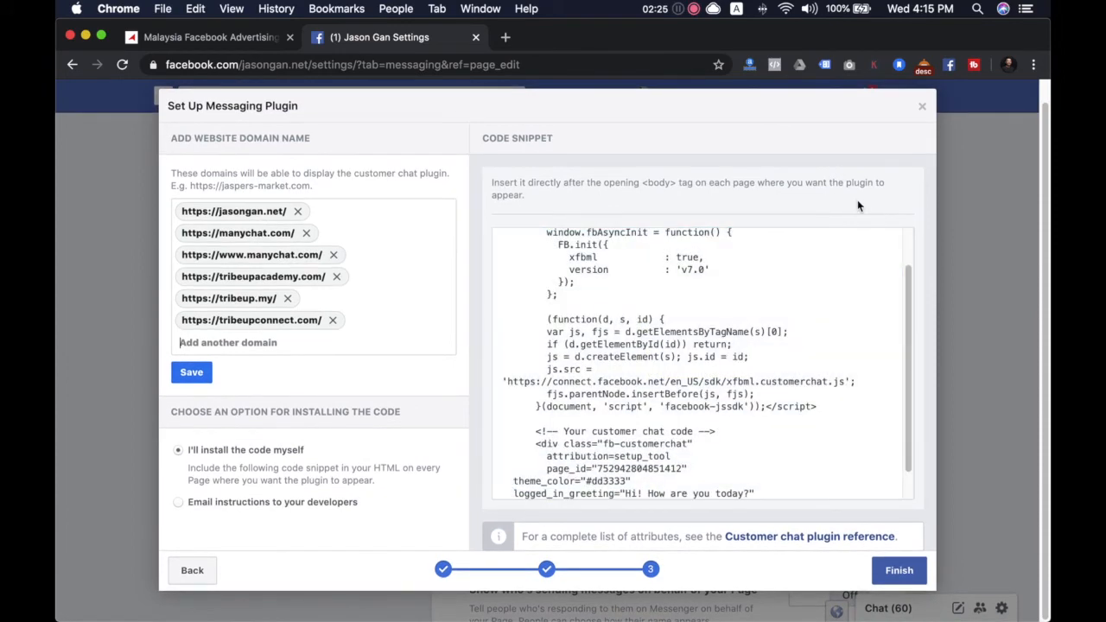
{"action": "left_click", "coordinate": [707, 346]}
{"action": "left_click", "coordinate": [707, 345]}
{"action": "left_click", "coordinate": [793, 292]}
{"action": "scroll", "coordinate": [671, 344], "scroll_direction": "down", "scroll_amount": 1}
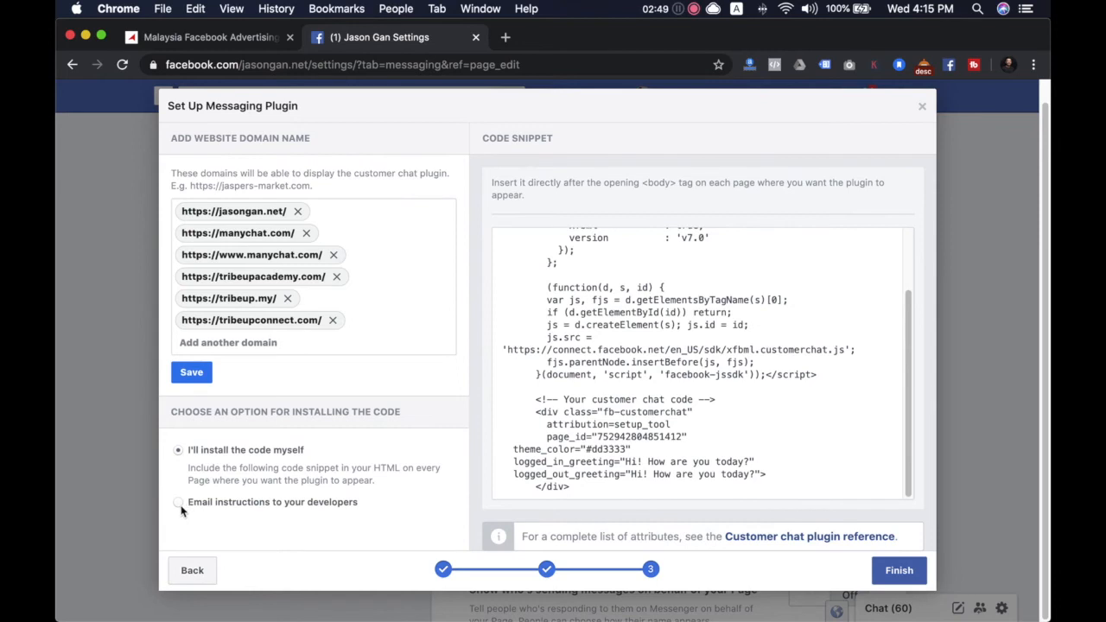
- Choose to email the installation instructions to developers and activate the recipient entry
{"action": "left_click", "coordinate": [178, 503]}
{"action": "left_click", "coordinate": [290, 496]}
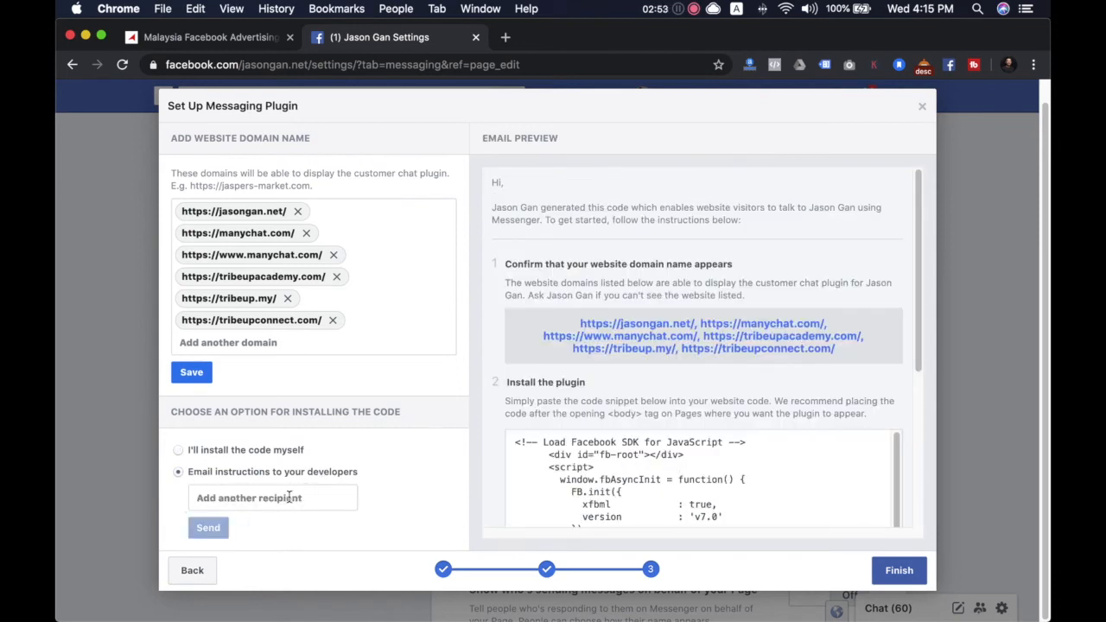